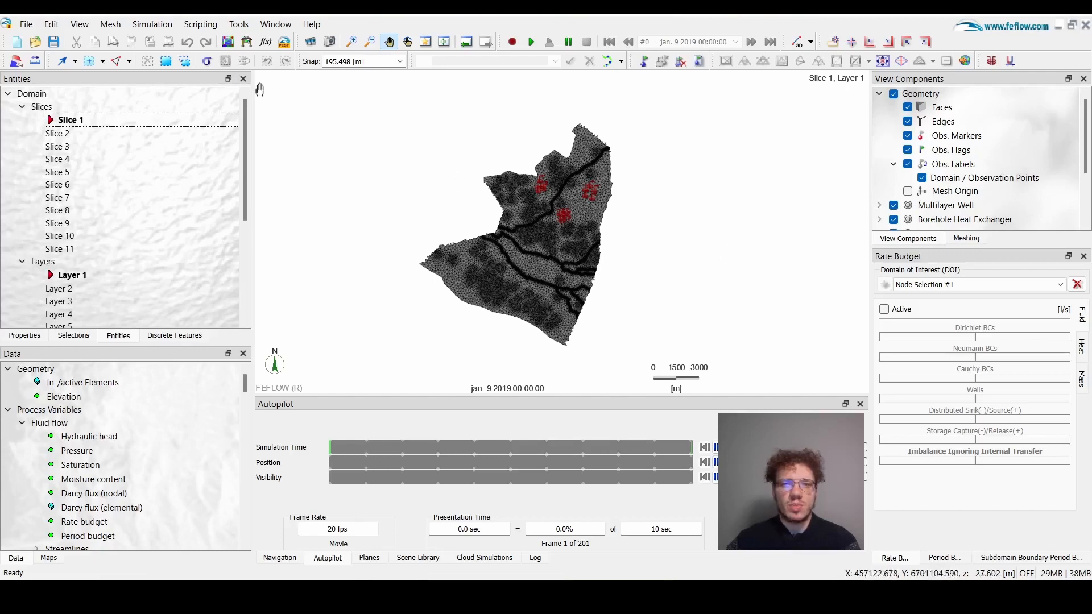
Step: Open the Well Manager and read through its help page in the FEFLOW 8.0 documentation
{"action": "left_click", "coordinate": [52, 24]}
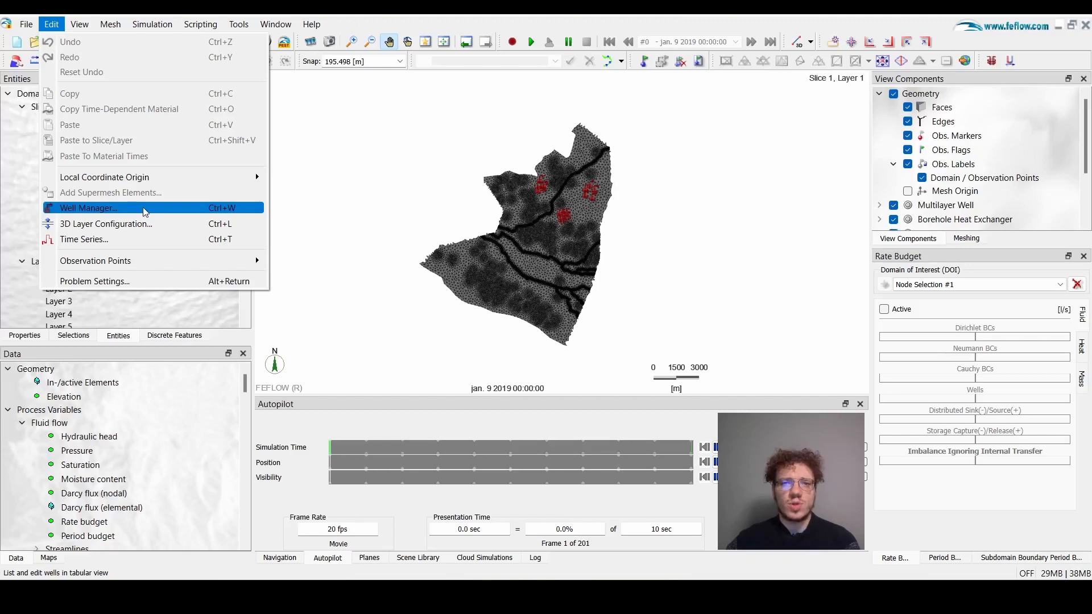
{"action": "left_click", "coordinate": [146, 212]}
{"action": "left_click", "coordinate": [196, 98]}
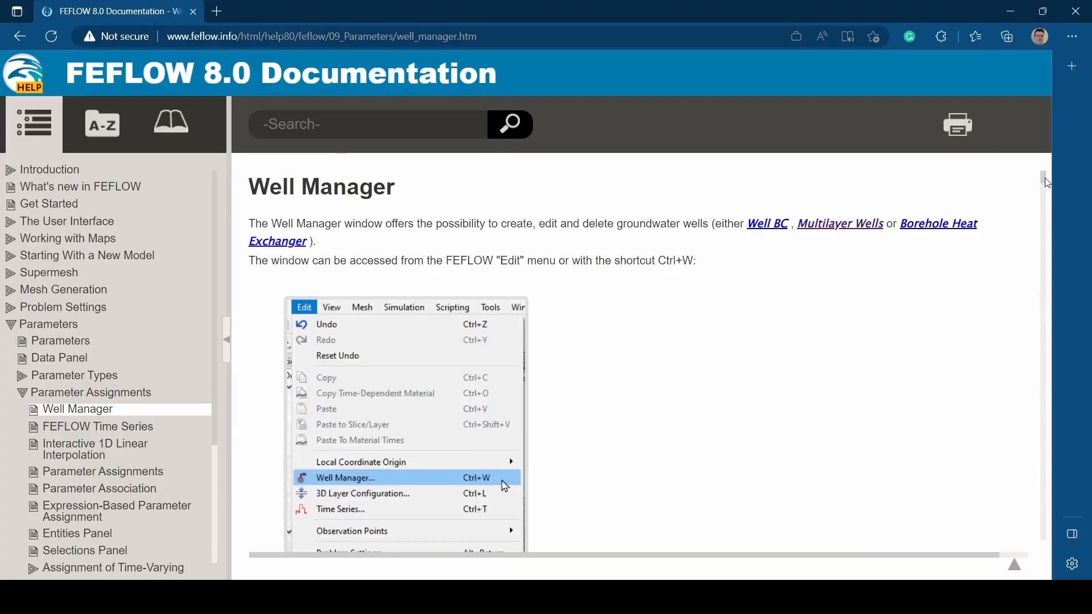
{"action": "scroll", "coordinate": [1049, 200], "scroll_direction": "down", "scroll_amount": 8}
{"action": "left_click_drag", "start_coordinate": [1049, 201], "coordinate": [1051, 271]}
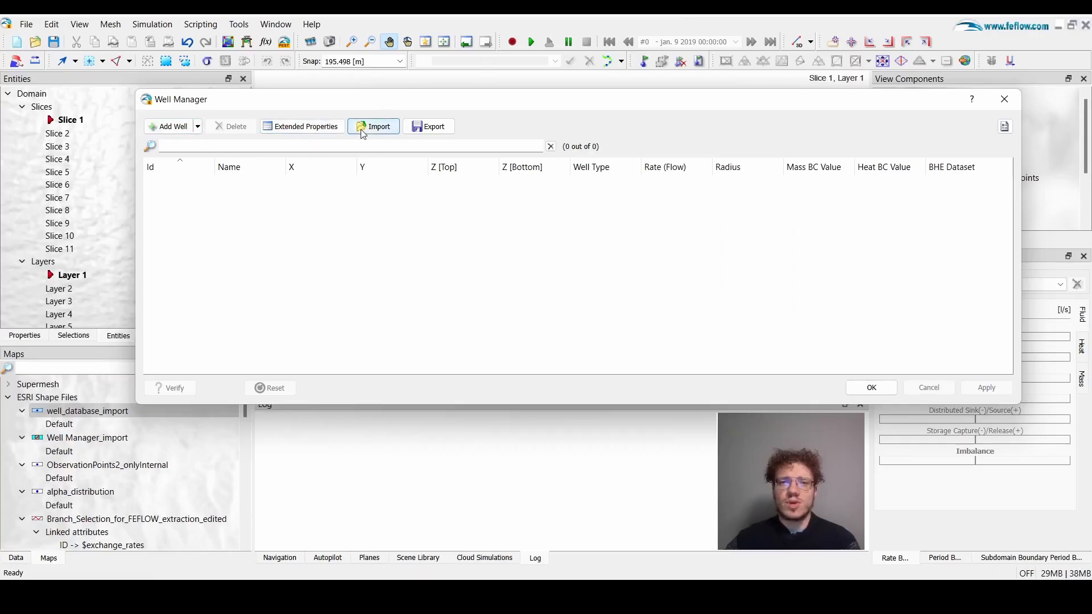
Step: Examine the well type, flow value and time series columns in the well_database_import map table
{"action": "left_click", "coordinate": [361, 129]}
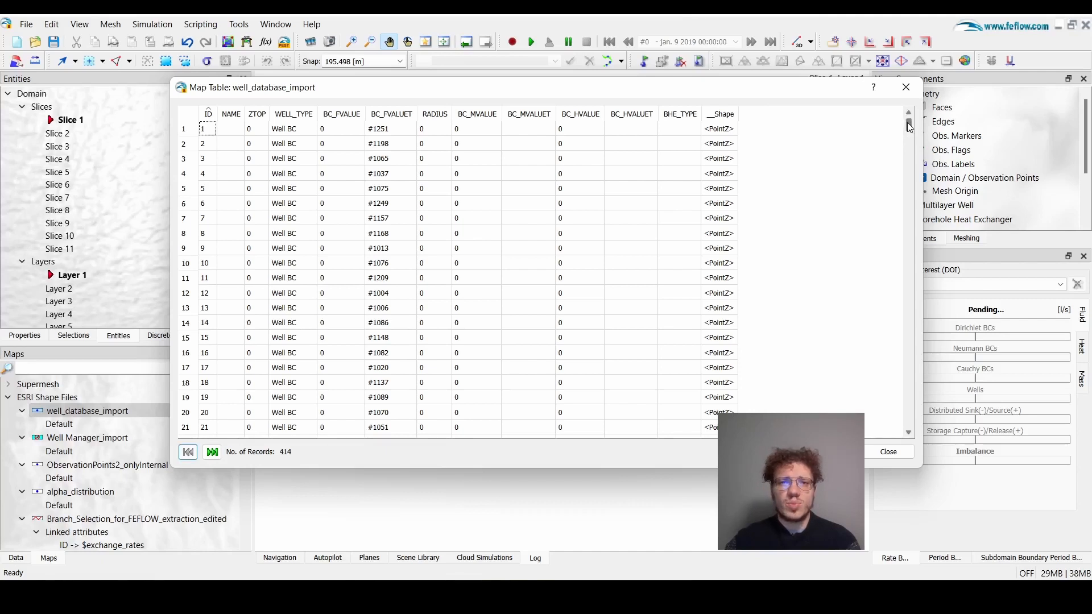
{"action": "mouse_move", "coordinate": [910, 130]}
{"action": "left_mouse_down"}
{"action": "mouse_move", "coordinate": [933, 222]}
{"action": "mouse_move", "coordinate": [947, 235]}
{"action": "left_mouse_up"}
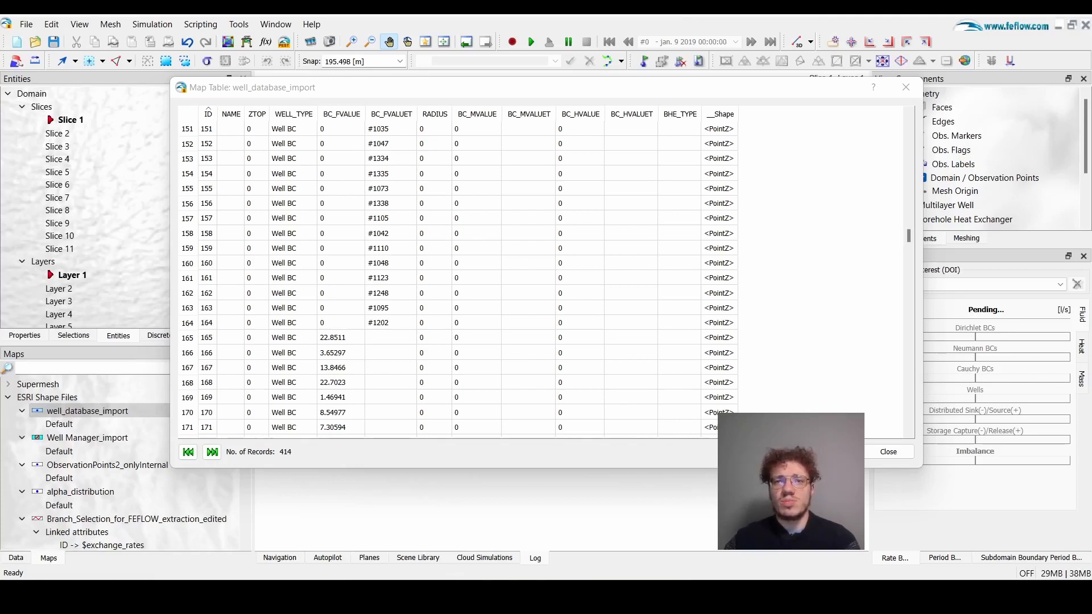
{"action": "left_click_drag", "start_coordinate": [909, 235], "coordinate": [909, 422]}
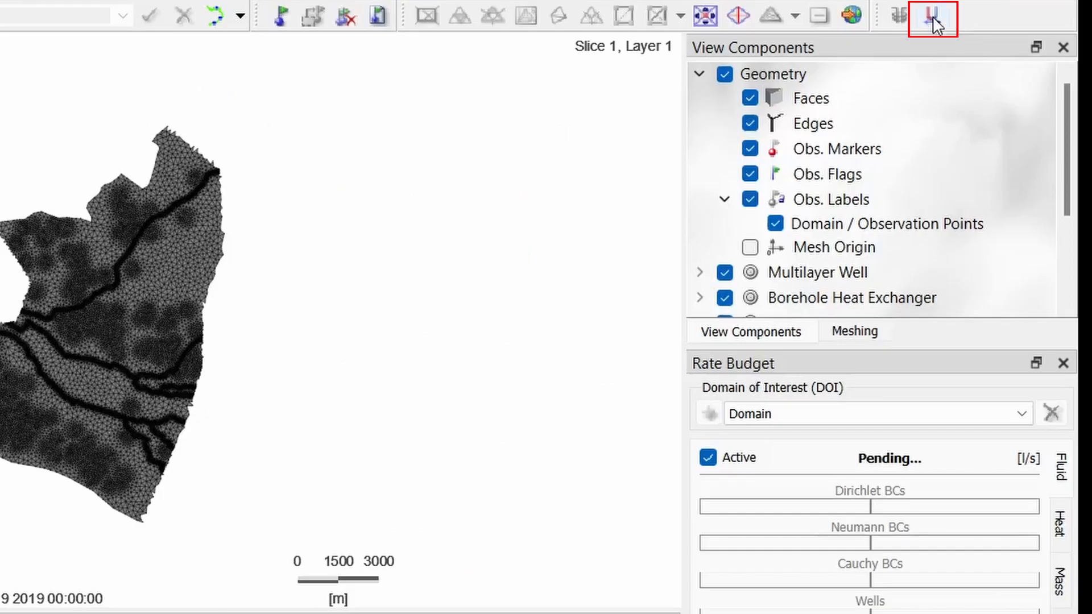
Step: Open the Borehole Heat Exchanger Dataset Editor and add a new BHE dataset
{"action": "left_click", "coordinate": [934, 19]}
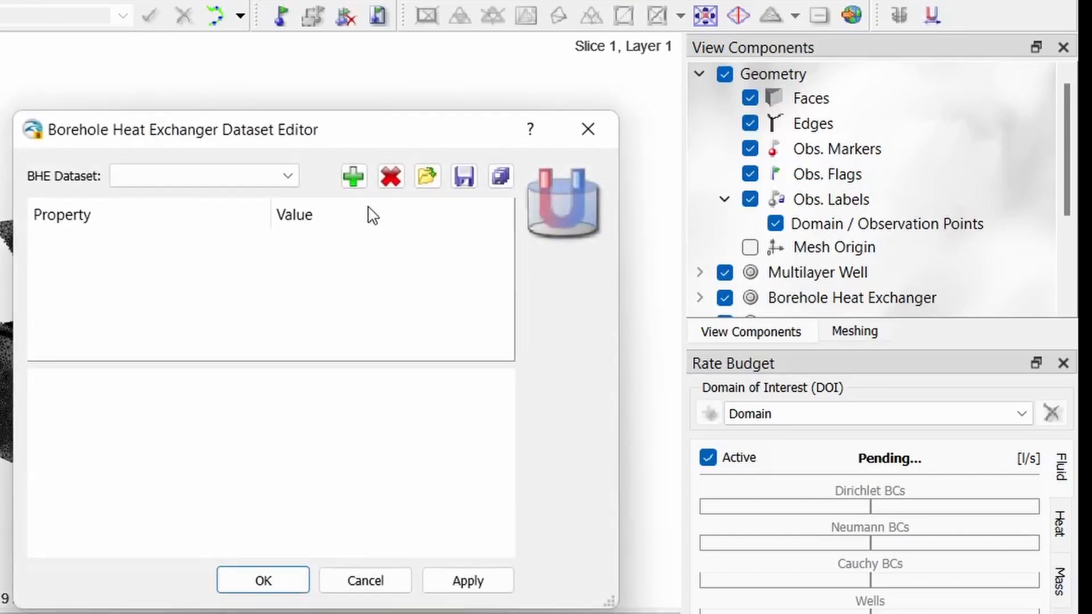
{"action": "left_click", "coordinate": [358, 183]}
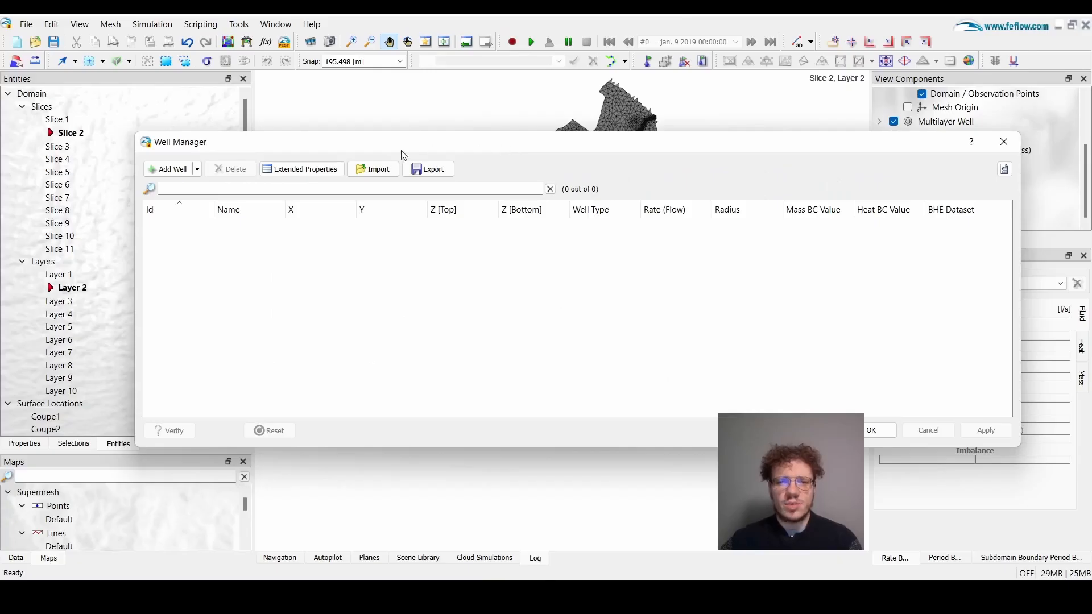
Step: Import well_database_import.shp into the Well Manager and verify the imported wells
{"action": "left_click", "coordinate": [372, 169]}
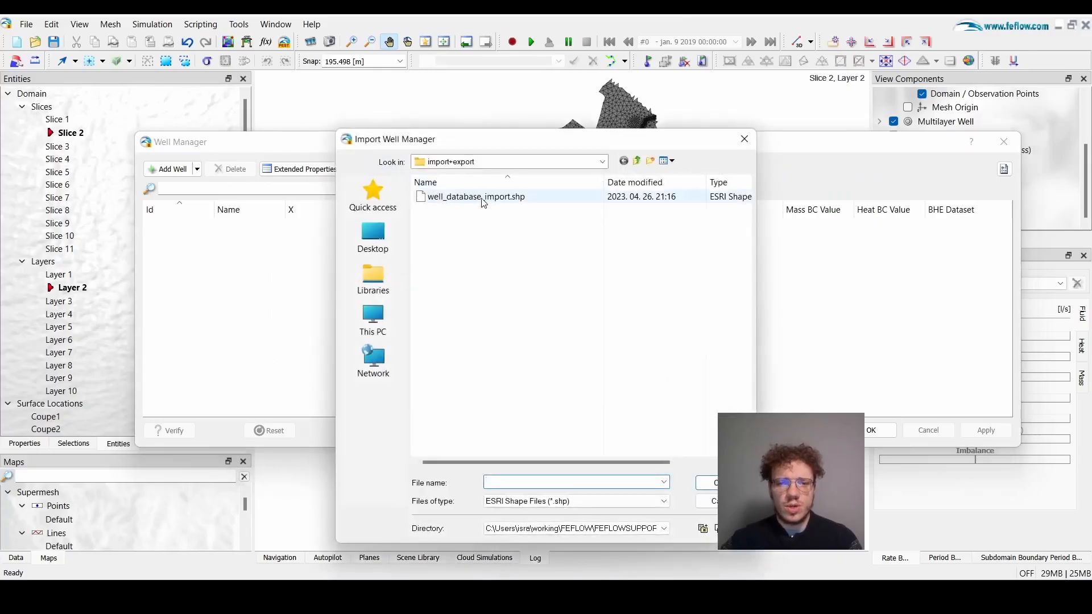
{"action": "left_click", "coordinate": [483, 199]}
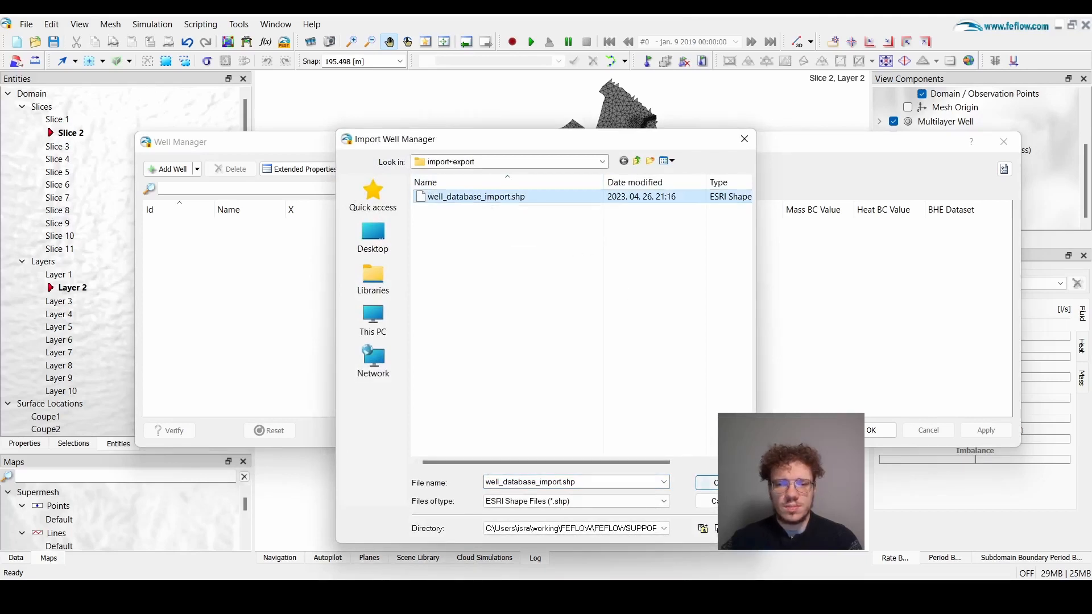
{"action": "key", "text": "Return"}
{"action": "mouse_move", "coordinate": [1006, 219]}
{"action": "left_mouse_down"}
{"action": "mouse_move", "coordinate": [1015, 407]}
{"action": "mouse_move", "coordinate": [1007, 326]}
{"action": "left_mouse_up"}
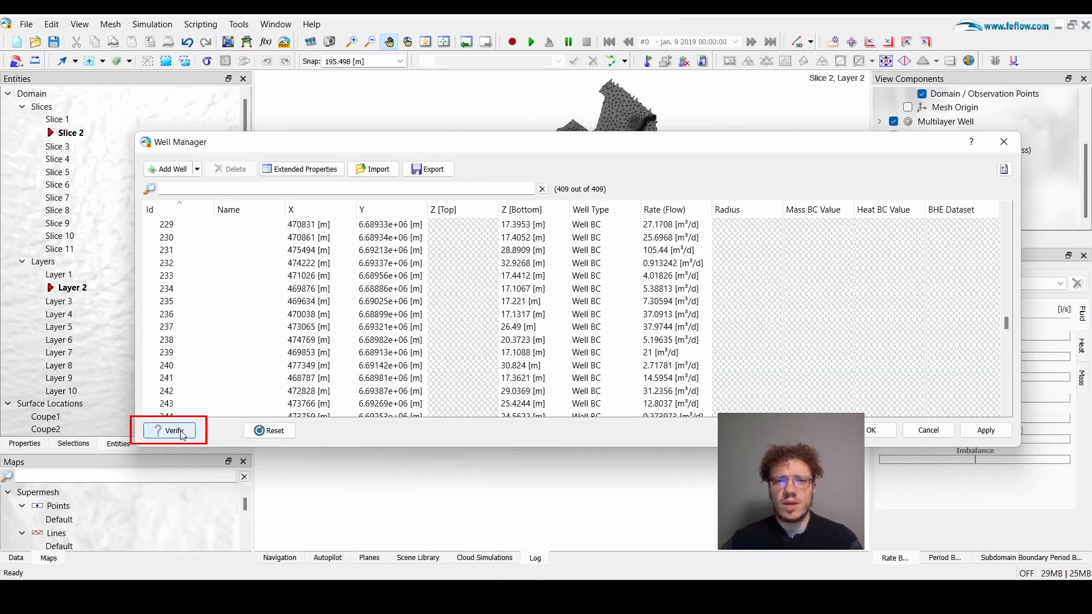
{"action": "left_click", "coordinate": [183, 435]}
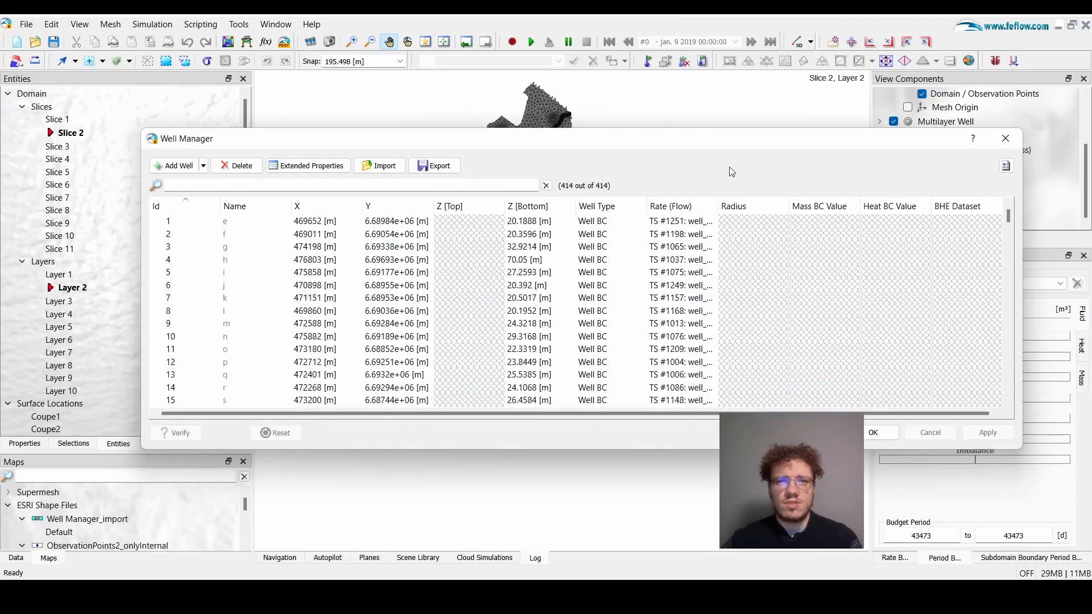
Step: View the Well Manager tool properties in the global settings and open the model's problem settings
{"action": "left_click", "coordinate": [1007, 169]}
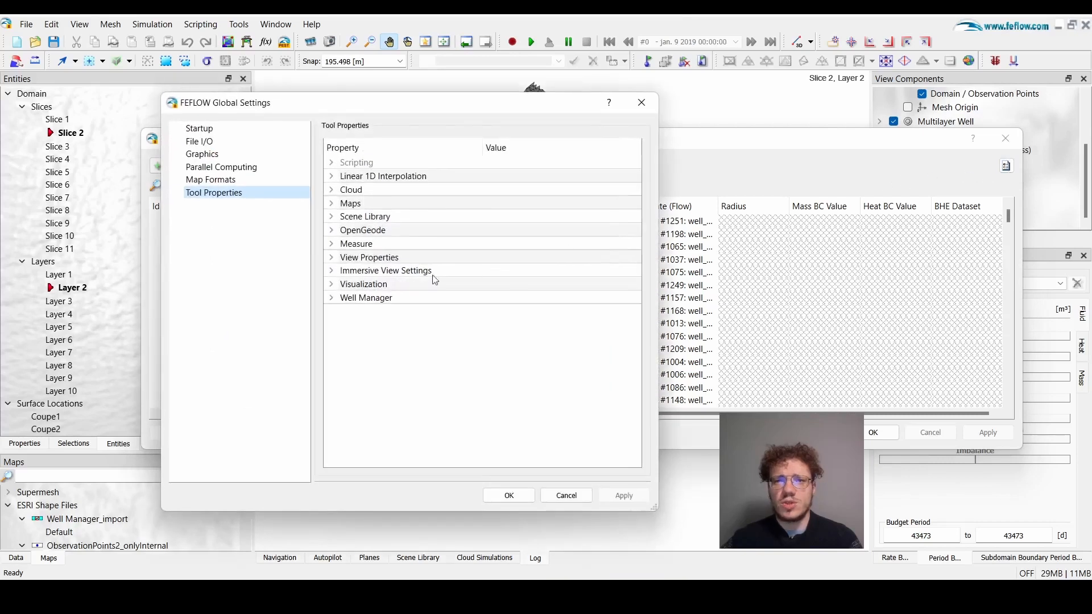
{"action": "left_click", "coordinate": [333, 299]}
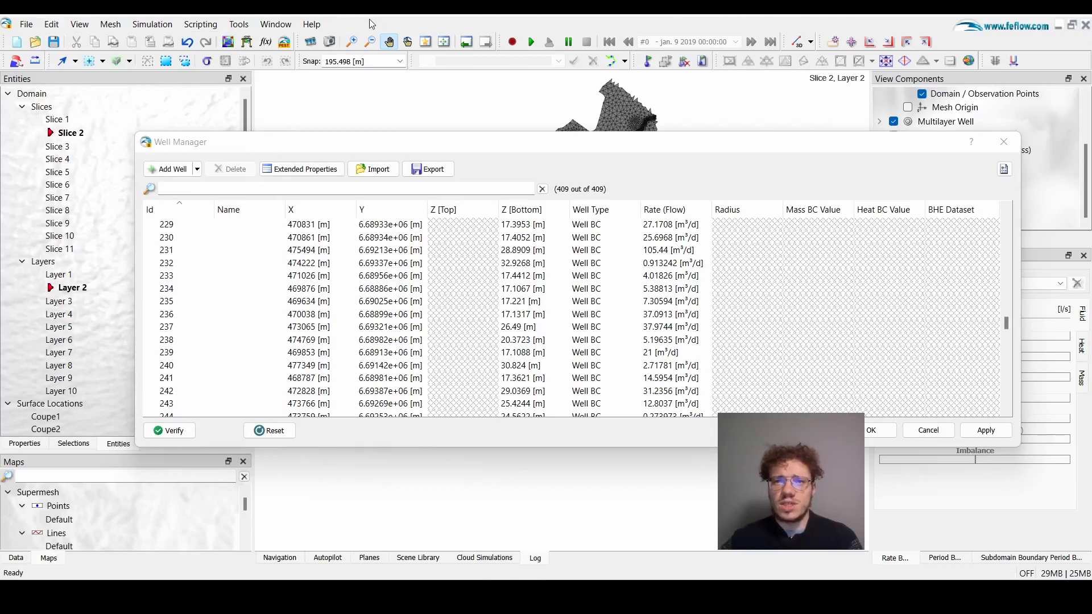
{"action": "left_click", "coordinate": [53, 25]}
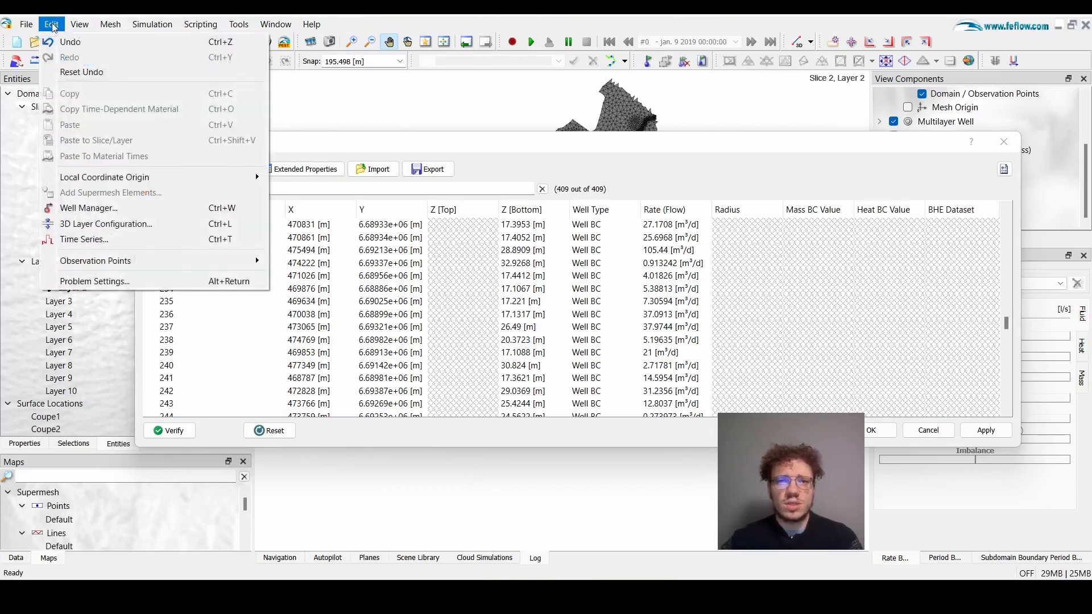
{"action": "left_click", "coordinate": [120, 281]}
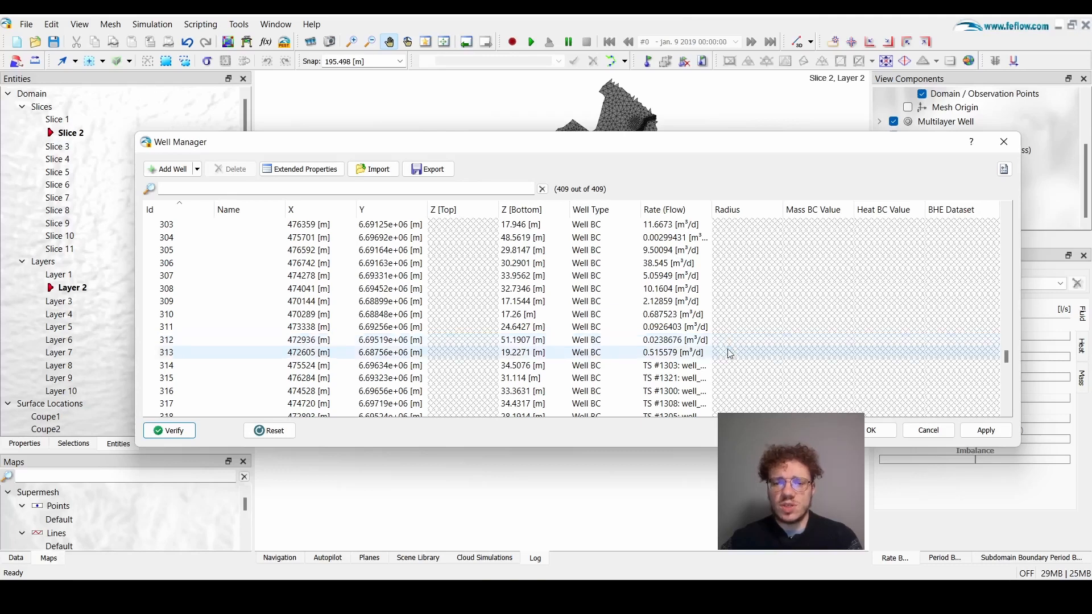
Step: Rename well 401 in the Well Manager table as MLW1 and accept the well list
{"action": "scroll", "coordinate": [730, 368], "scroll_direction": "down", "scroll_amount": 20}
{"action": "left_click", "coordinate": [249, 329]}
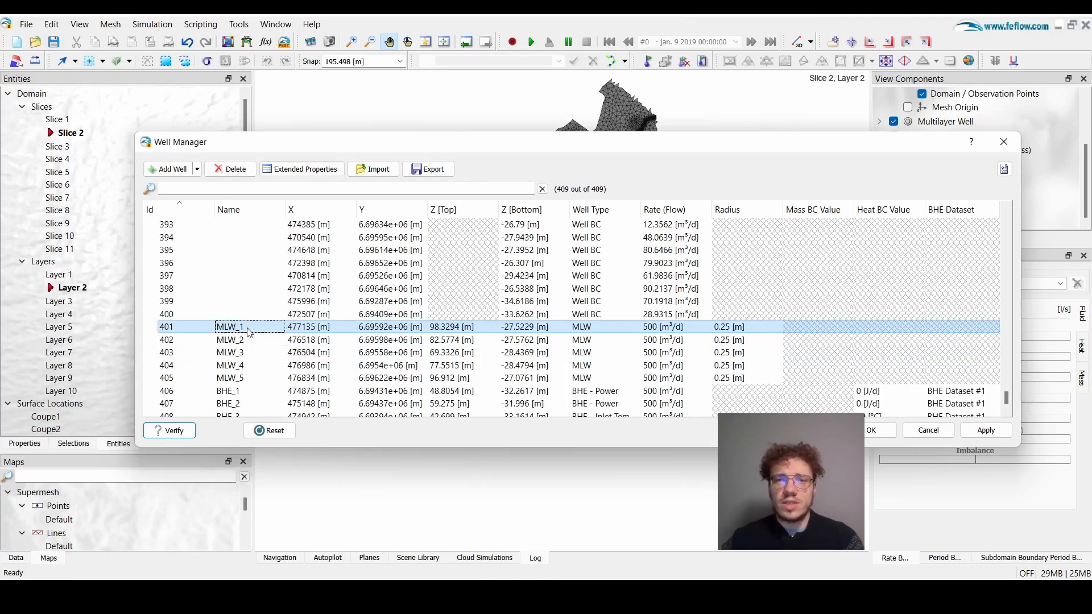
{"action": "double_click", "coordinate": [249, 328]}
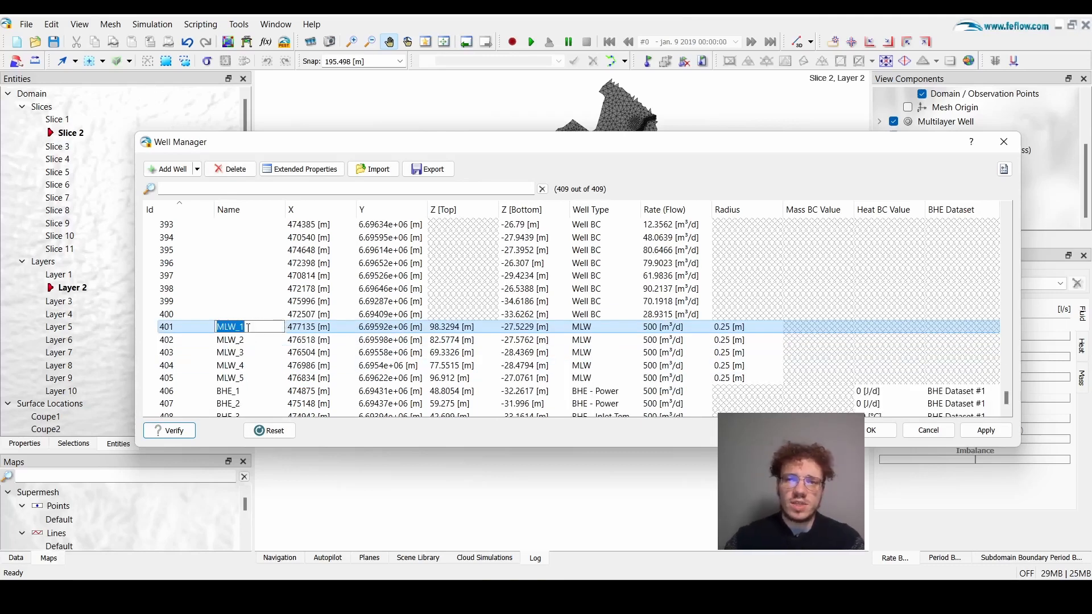
{"action": "key", "text": "Left"}
{"action": "key", "text": "BackSpace"}
{"action": "key", "text": "Return"}
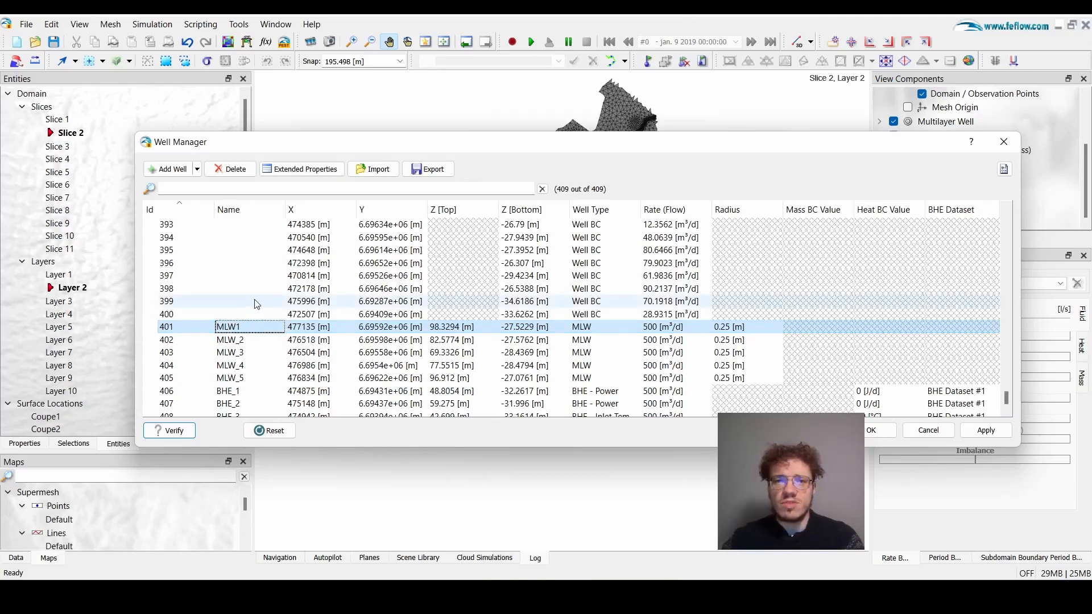
{"action": "left_click", "coordinate": [257, 304]}
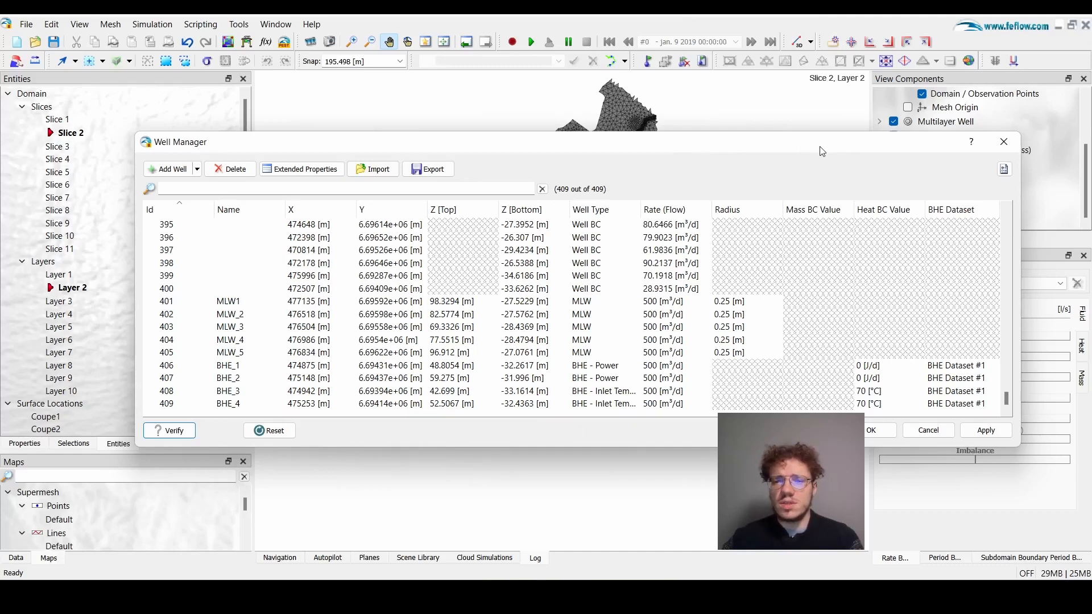
{"action": "left_click", "coordinate": [868, 430]}
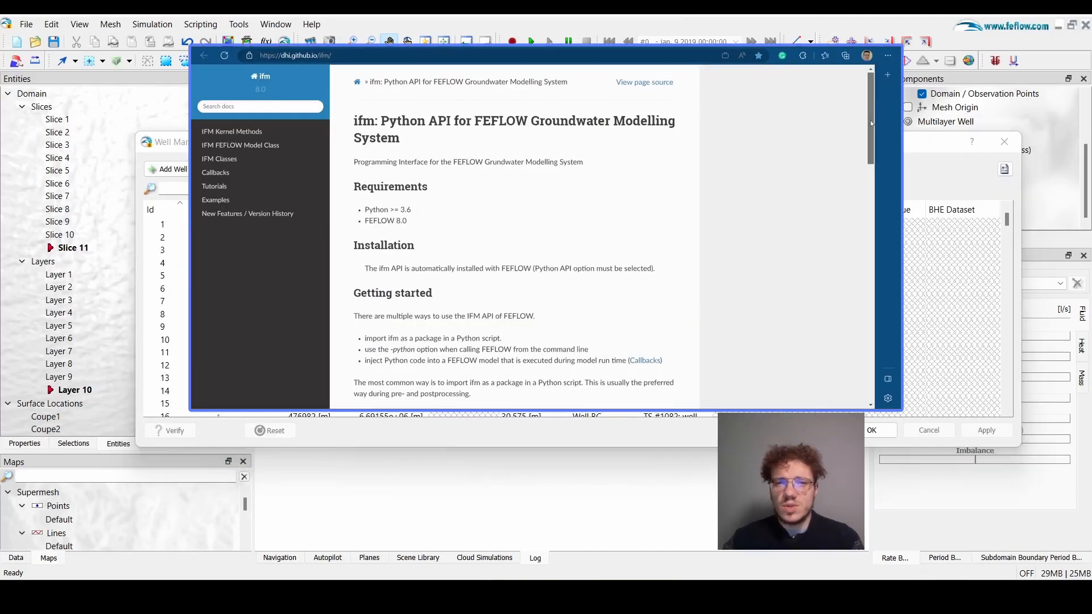
Step: Browse the ifm Python API documentation in the browser, including the ifm.Parameter entry under IFM Classes
{"action": "left_click_drag", "start_coordinate": [870, 120], "coordinate": [868, 290]}
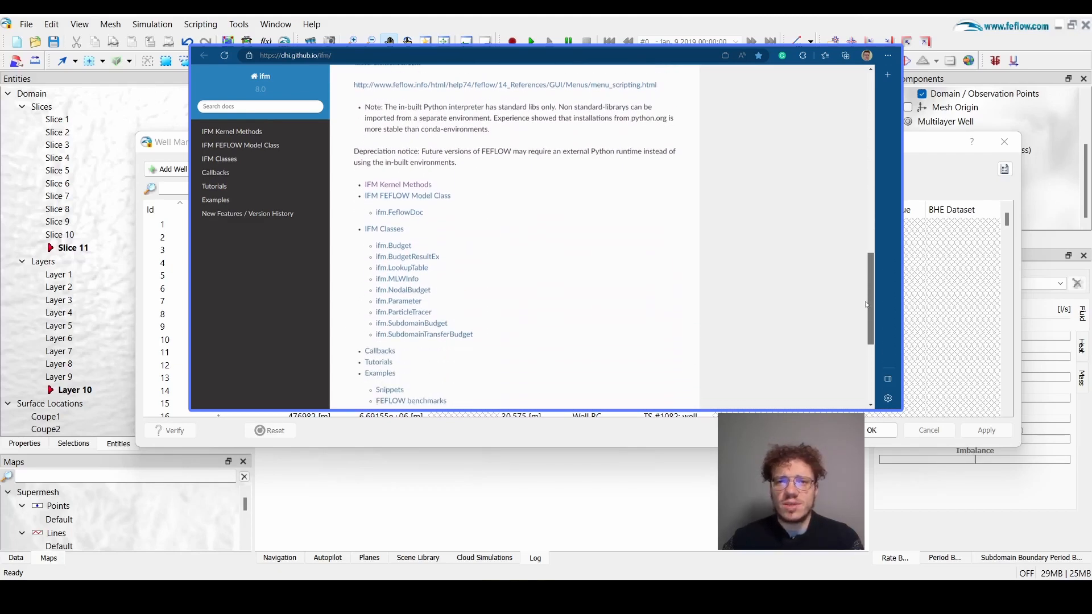
{"action": "left_click", "coordinate": [234, 145]}
{"action": "left_click", "coordinate": [233, 175]}
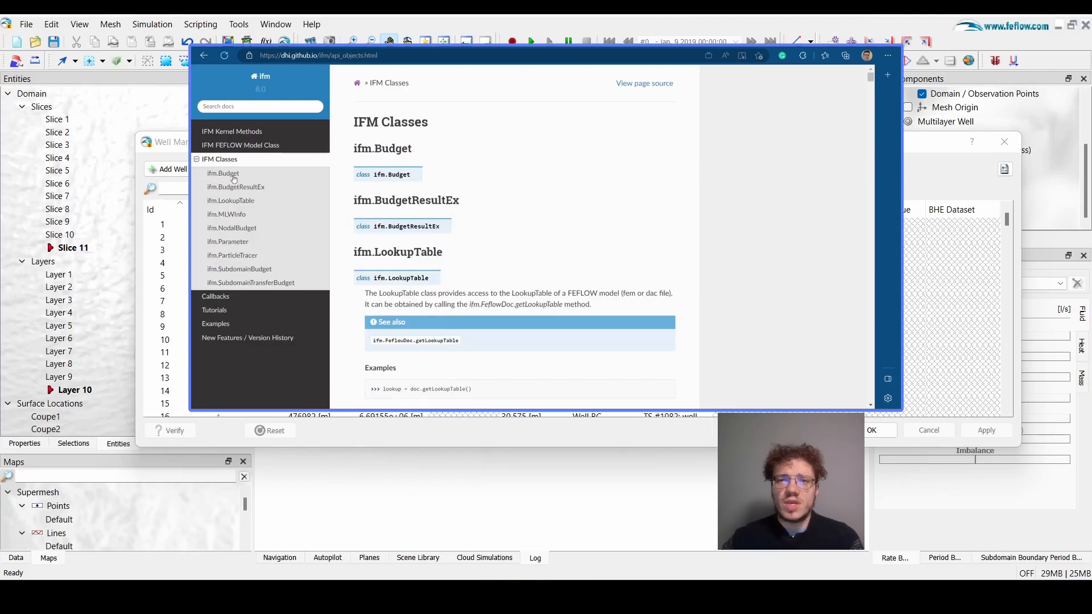
{"action": "left_click", "coordinate": [247, 248]}
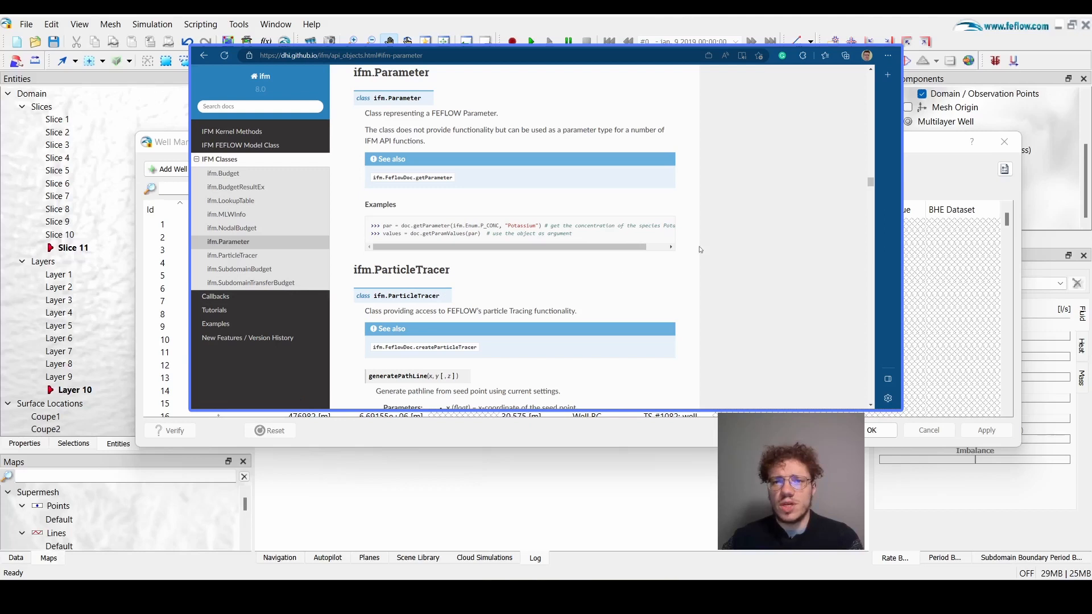
{"action": "scroll", "coordinate": [757, 225], "scroll_direction": "down", "scroll_amount": 10}
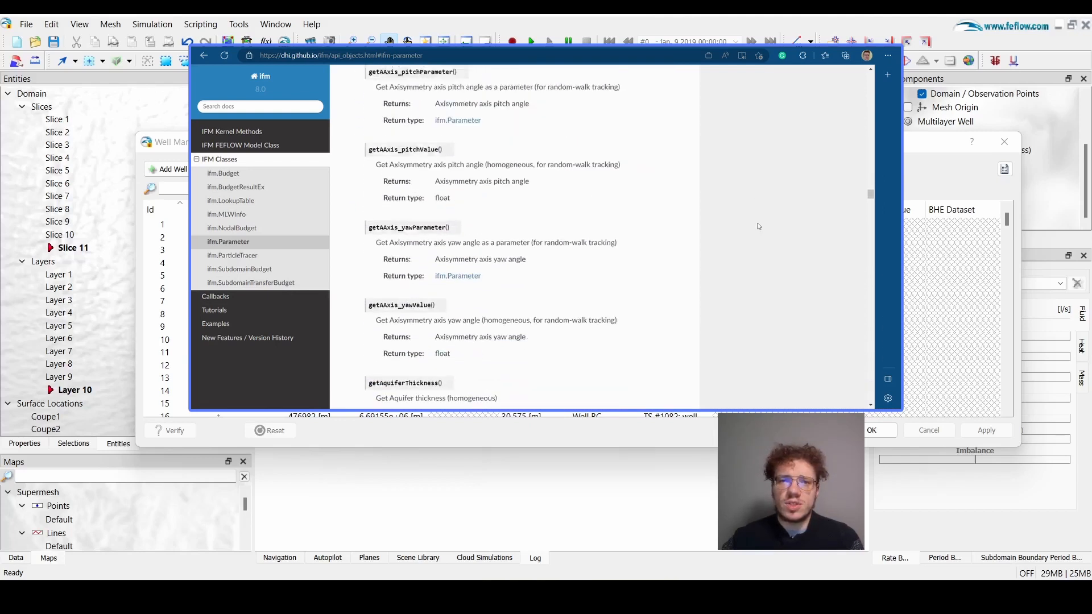